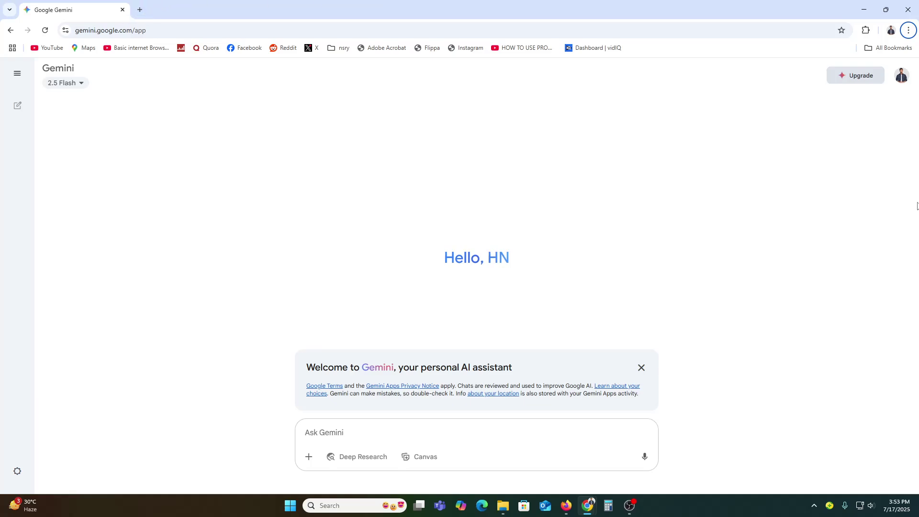
Open Google Docs in a new browser tab and create a blank document.
click(140, 10)
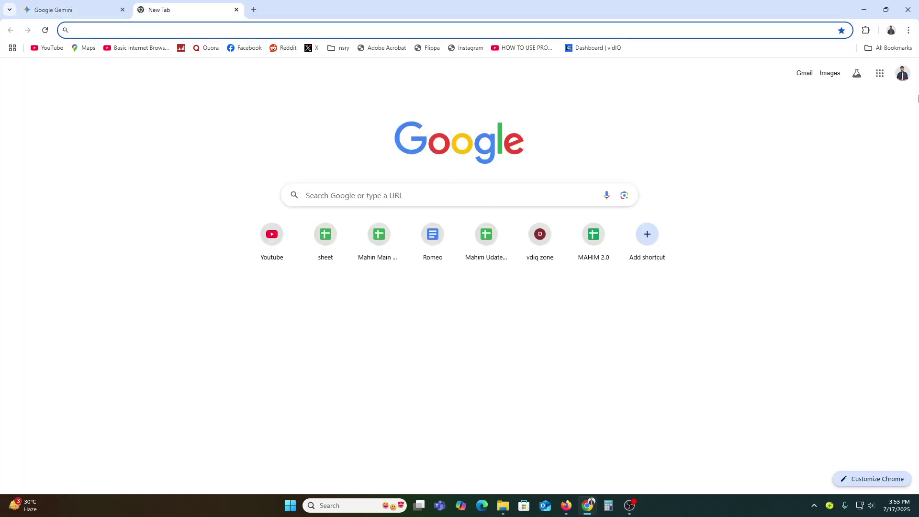
click(880, 74)
scroll(830, 174, down, 5)
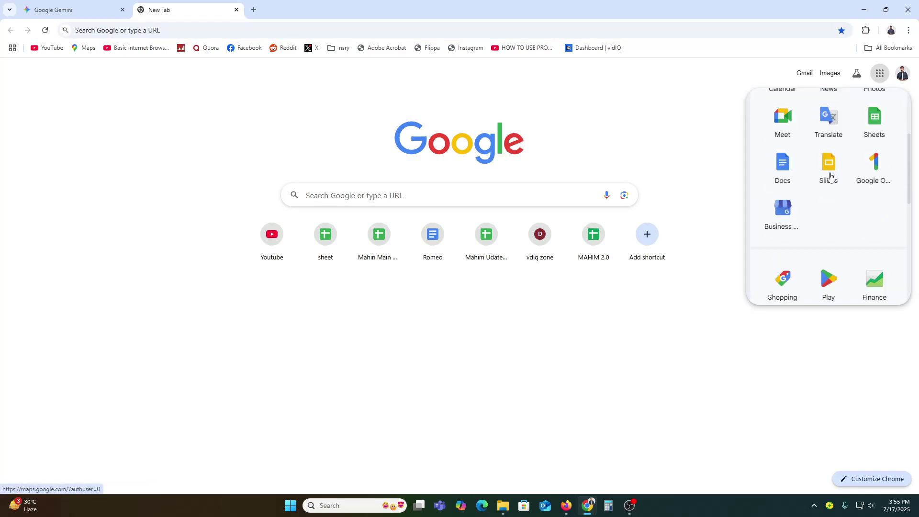
scroll(841, 226, up, 5)
scroll(843, 226, down, 1)
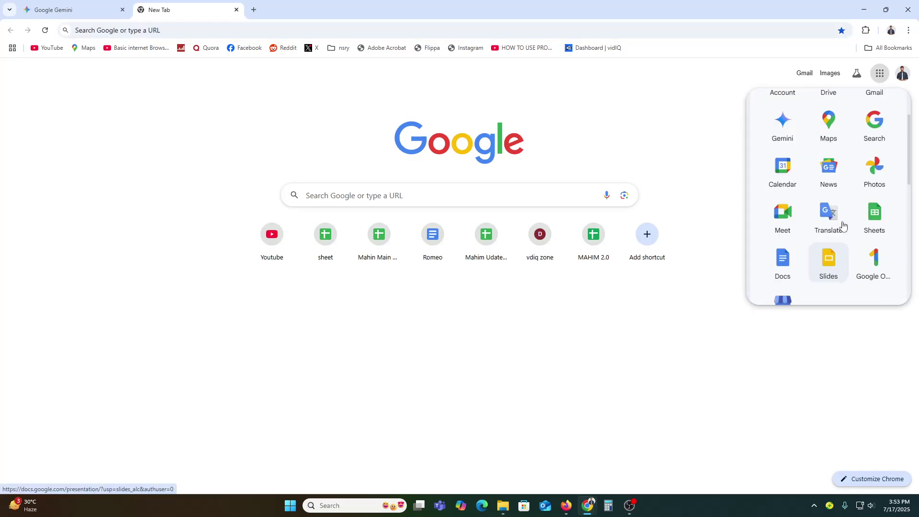
click(782, 258)
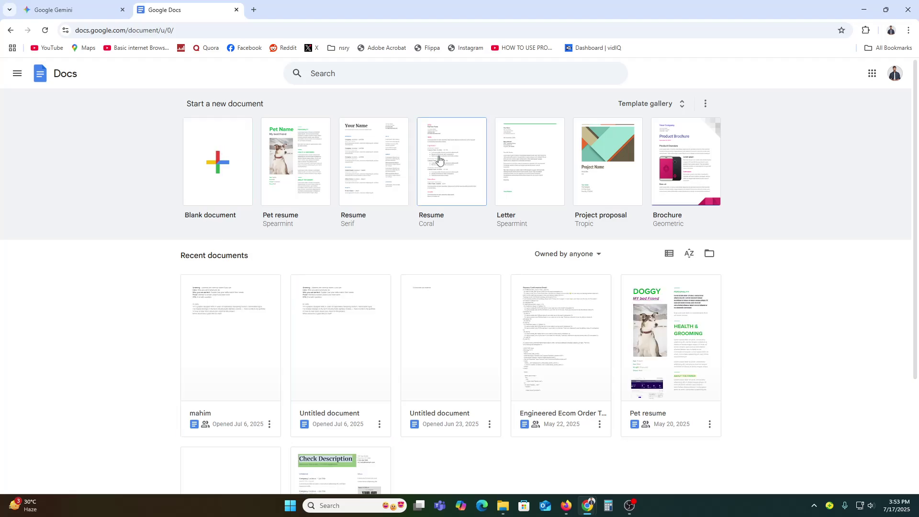
click(223, 163)
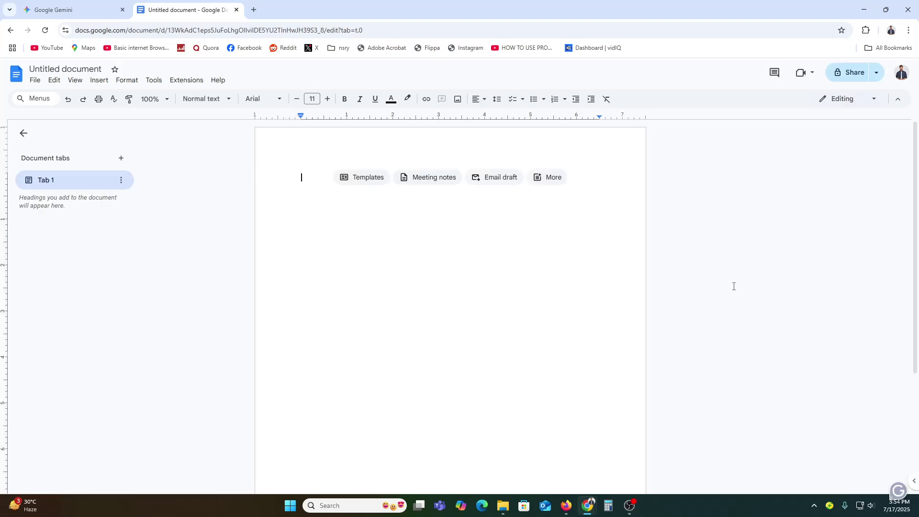
Reveal the document's side tools and browse the Google Workspace Marketplace for Docs add-ons.
click(913, 480)
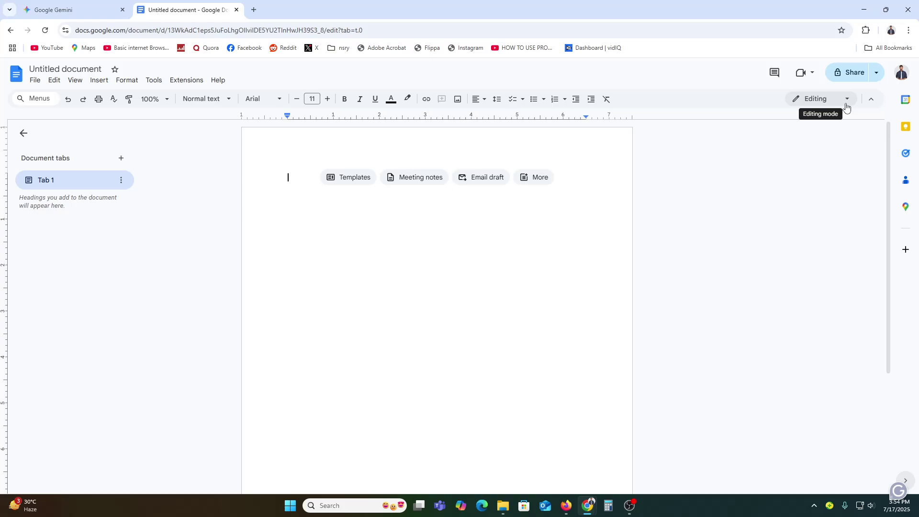
right_click(466, 223)
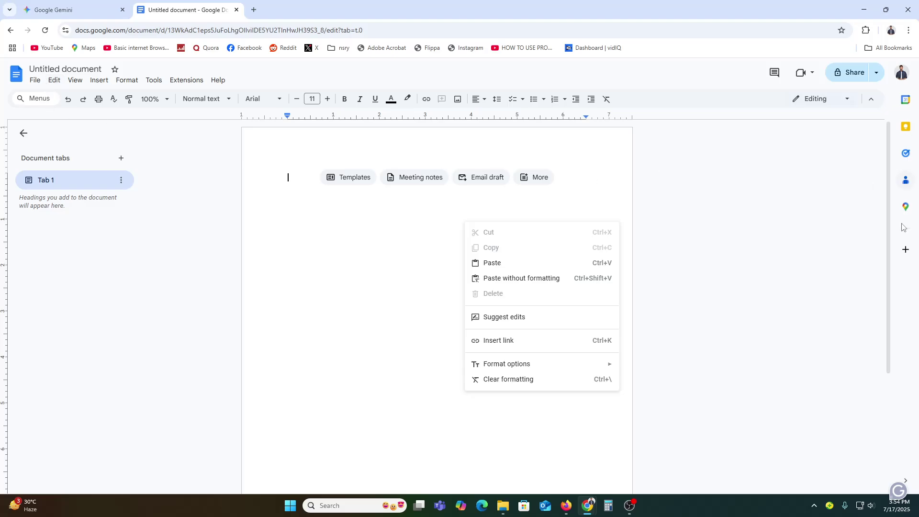
click(905, 249)
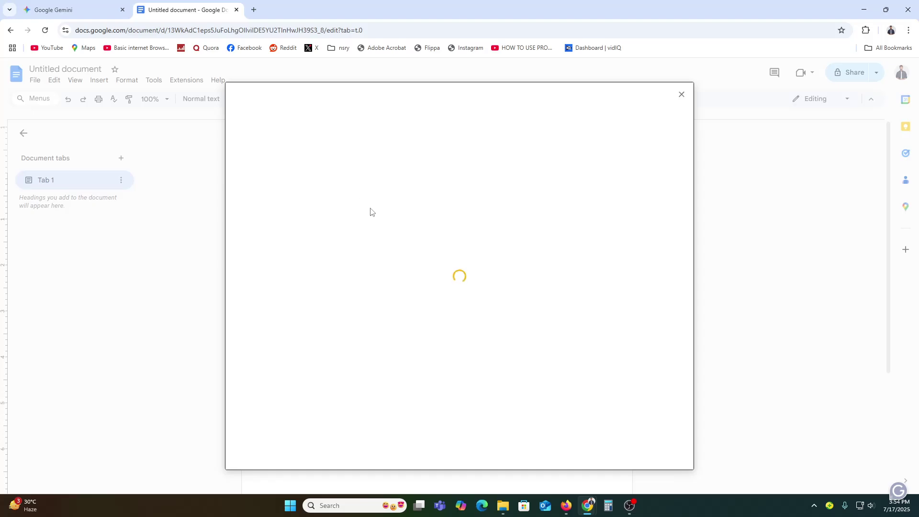
scroll(378, 225, down, 2)
scroll(402, 253, up, 2)
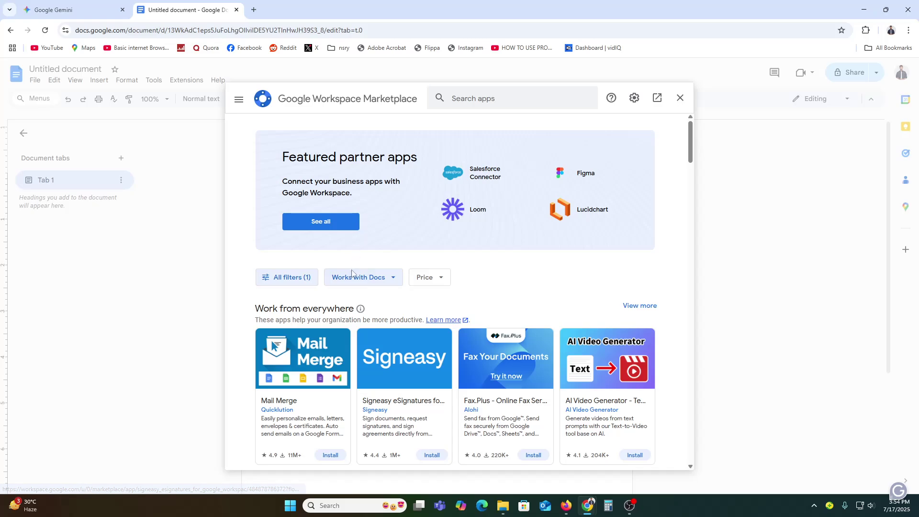
Search the Marketplace apps for "help me write" and close the Marketplace.
click(486, 97)
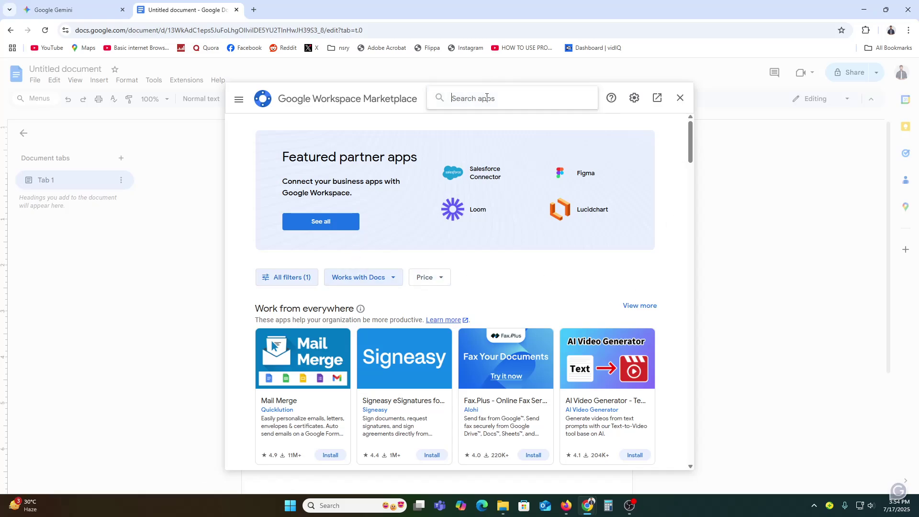
text(help me)
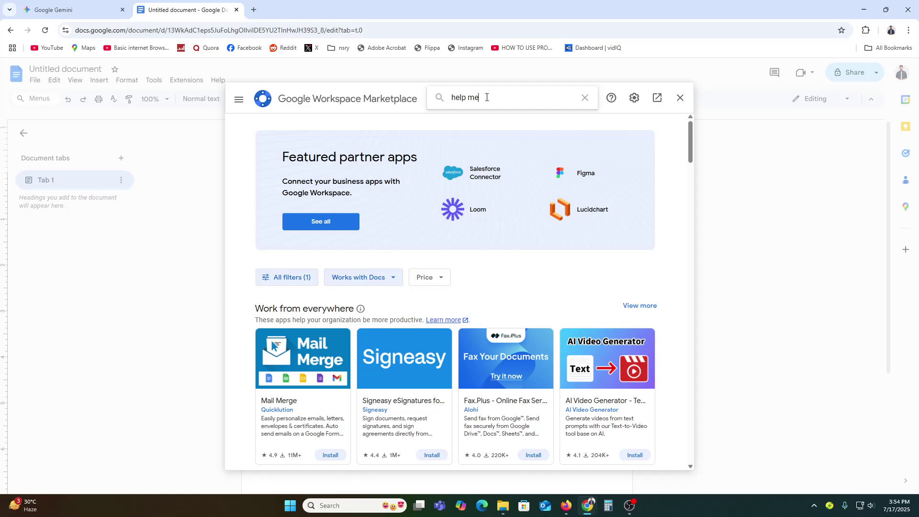
text( write)
key(Return)
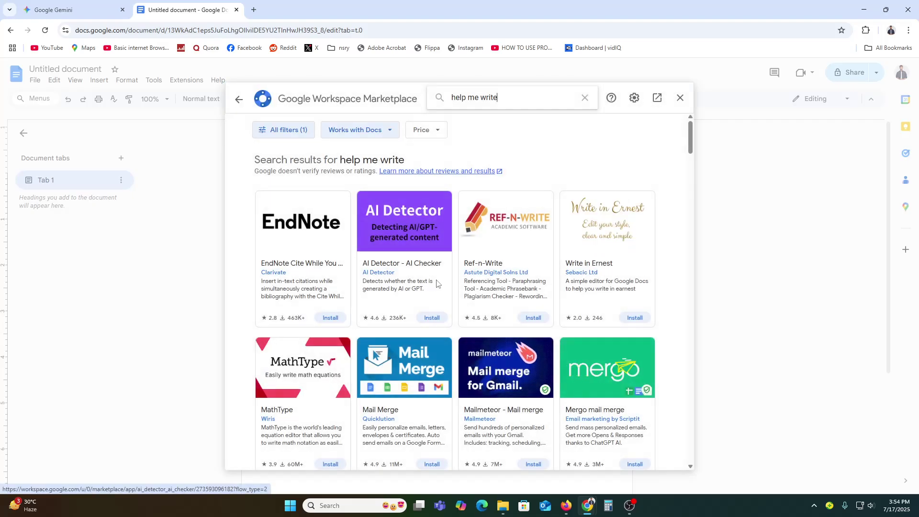
click(682, 98)
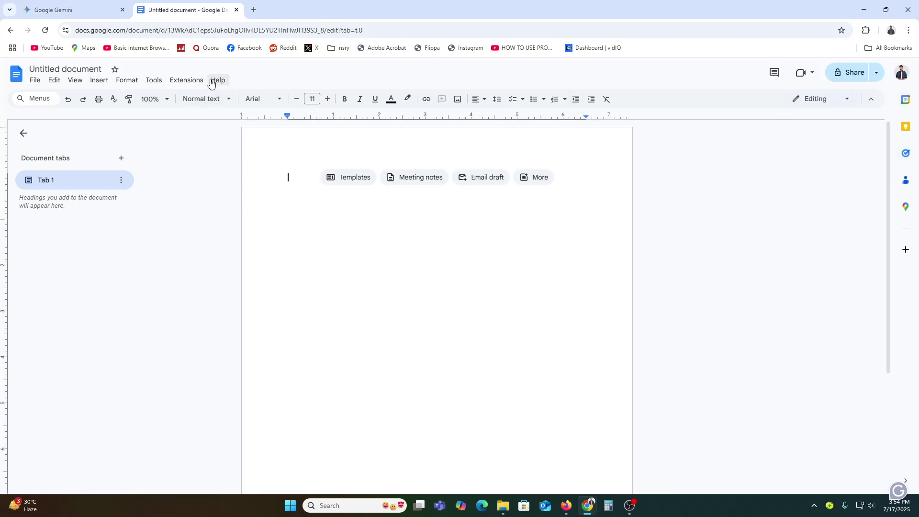
click(189, 82)
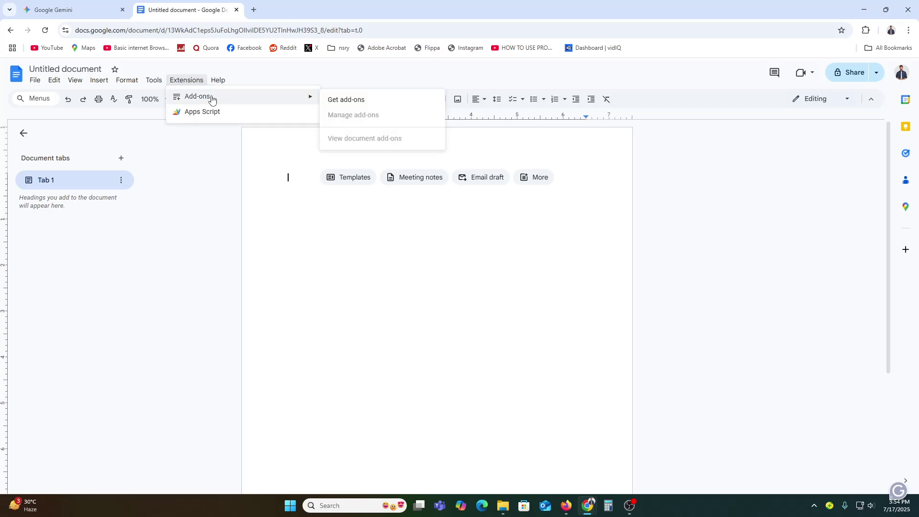
click(203, 187)
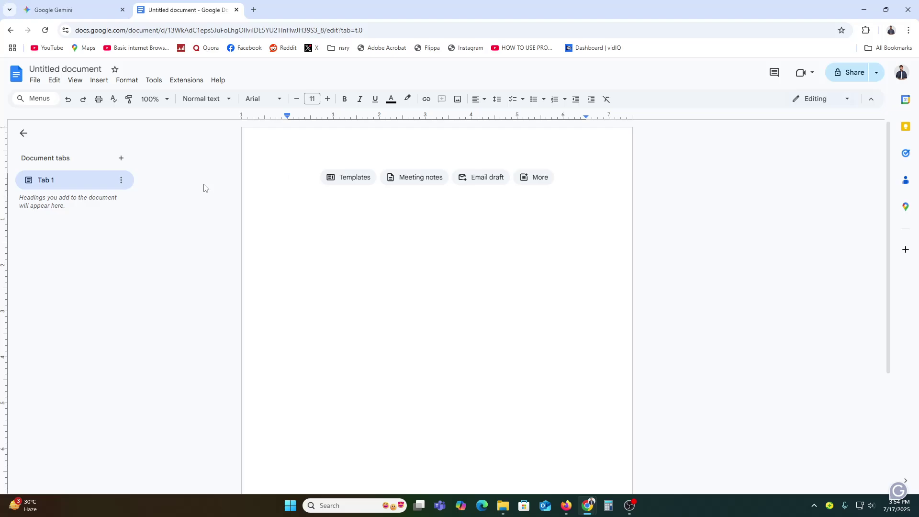
click(72, 10)
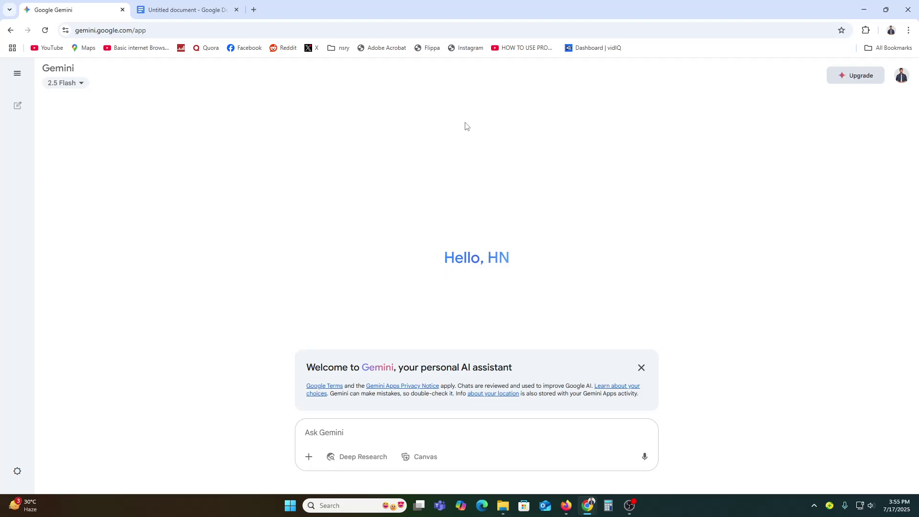
click(201, 9)
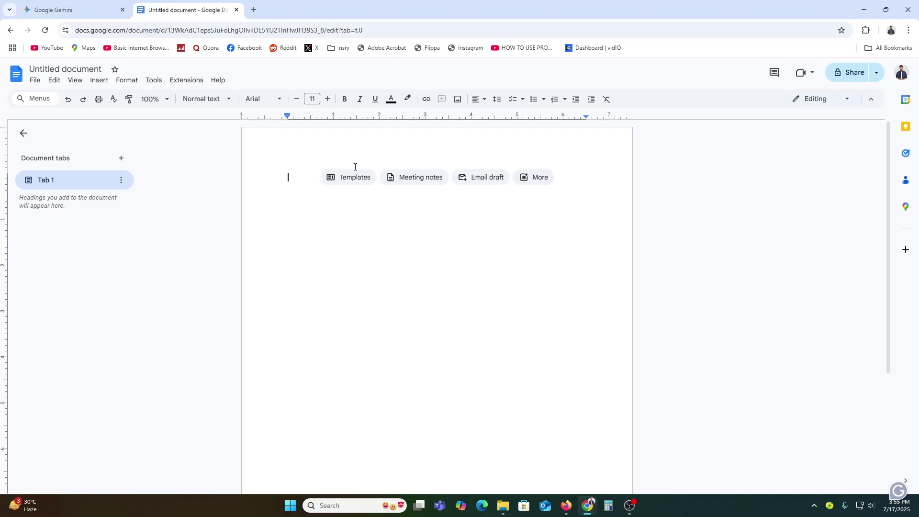
Browse the document's building blocks, including the Meetings, Project management and Contact lists categories.
click(534, 178)
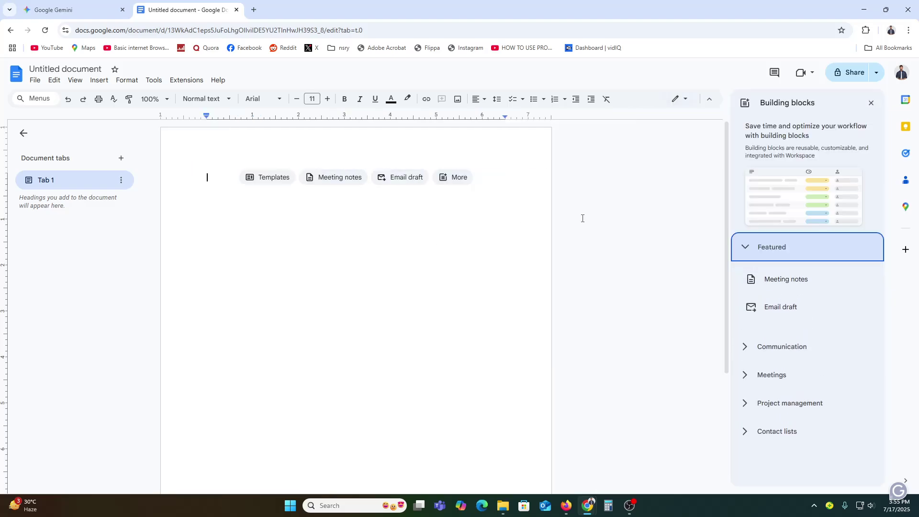
mouse_move(816, 282)
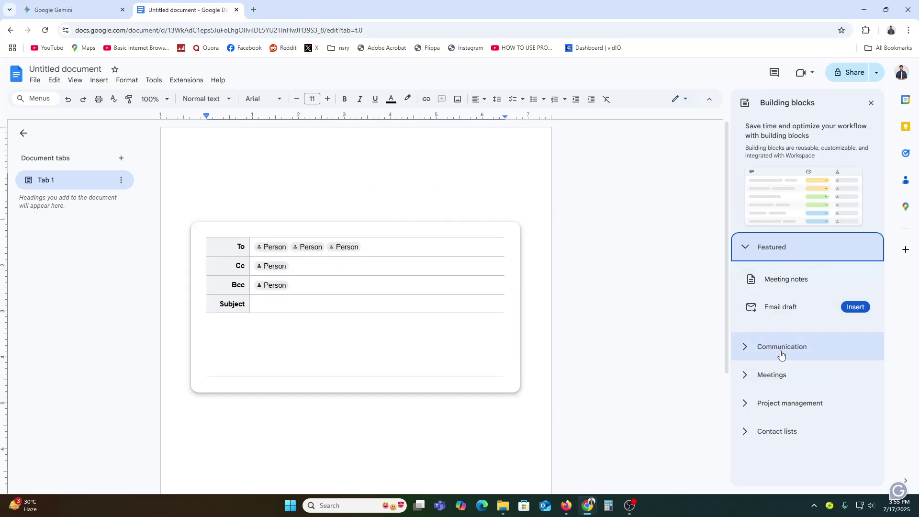
click(749, 351)
click(777, 357)
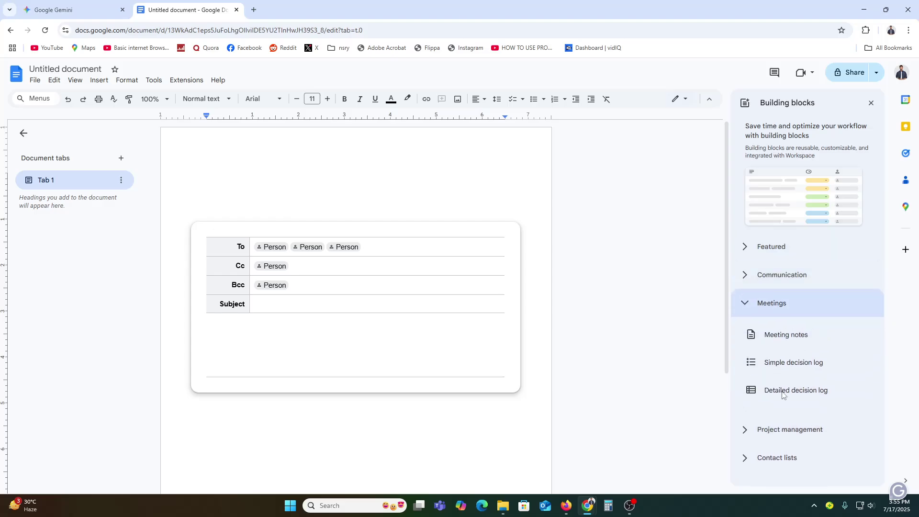
click(795, 433)
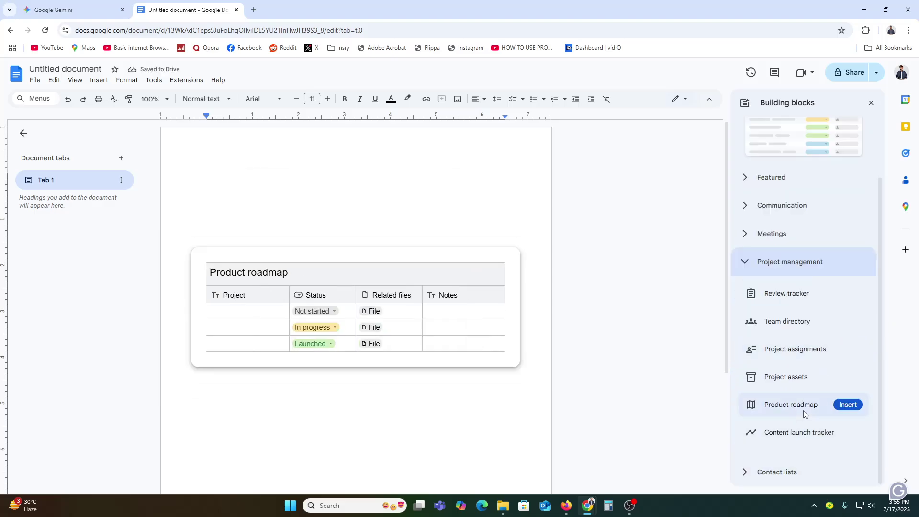
click(781, 472)
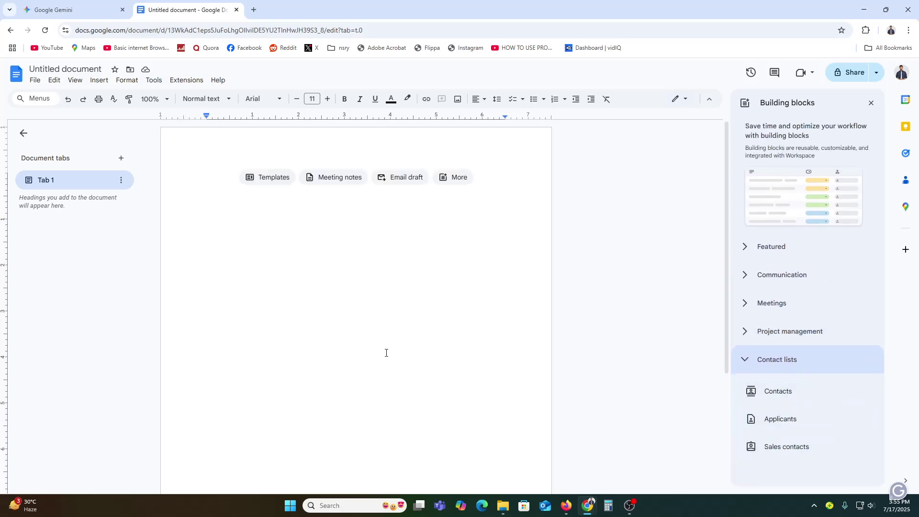
Write the line 'Hi, IF YOU LOVE THIS VIDEO DON"T FORGET TO LIKE' in the blank document and start a new line below it.
click(175, 173)
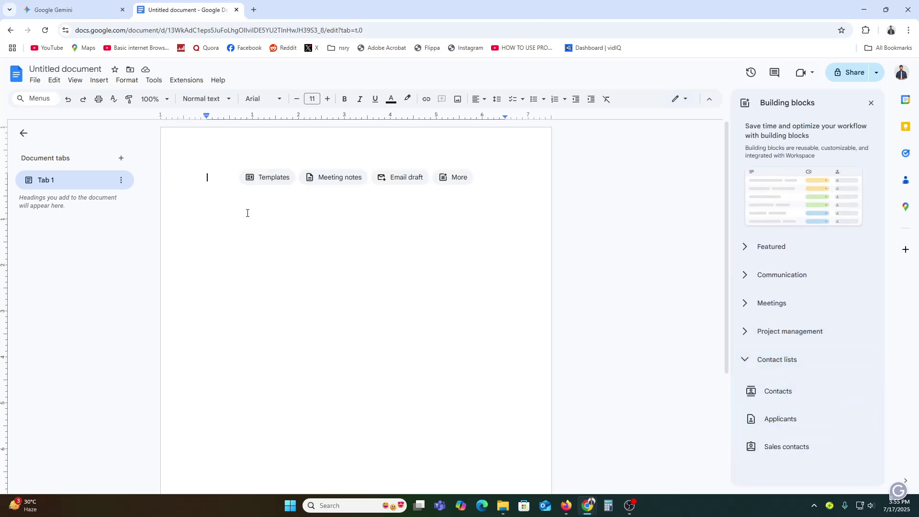
text(H)
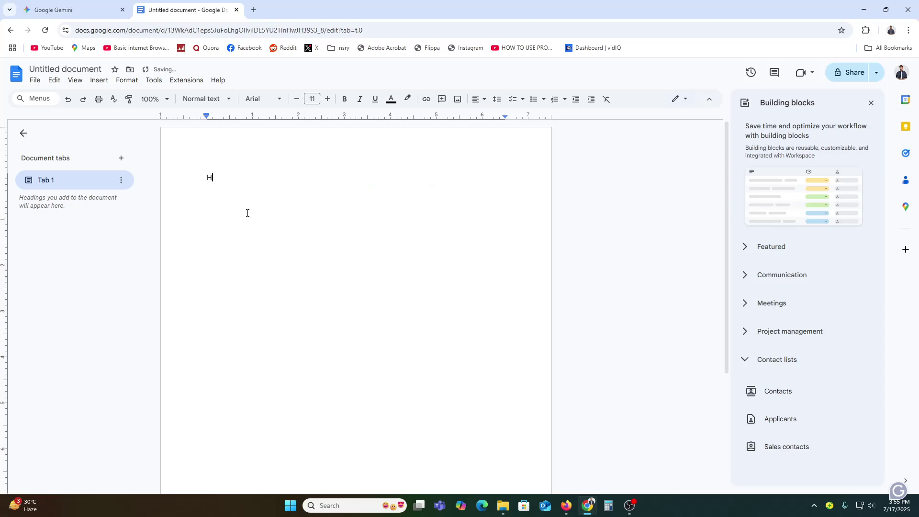
text(i, IF YOU LOVE THIS VIDEO )
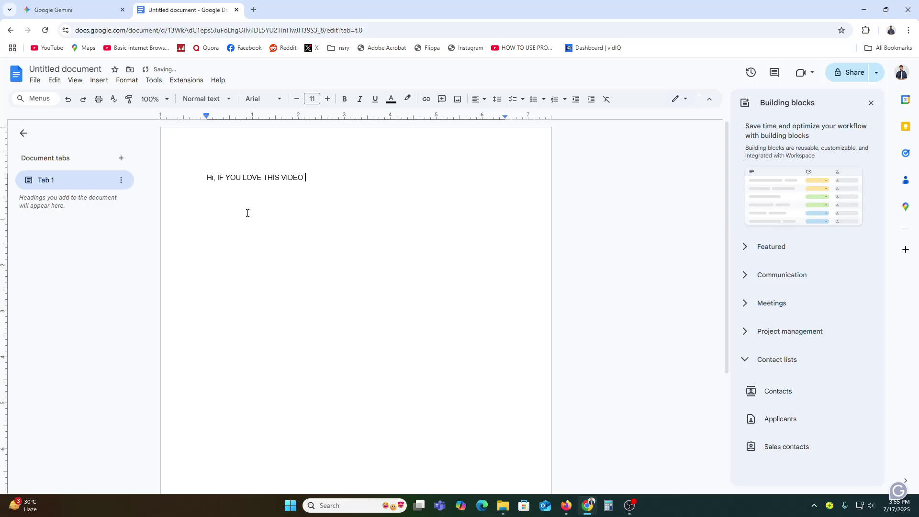
text(DON"T FORGET TO LIKE)
key(Return)
click(690, 101)
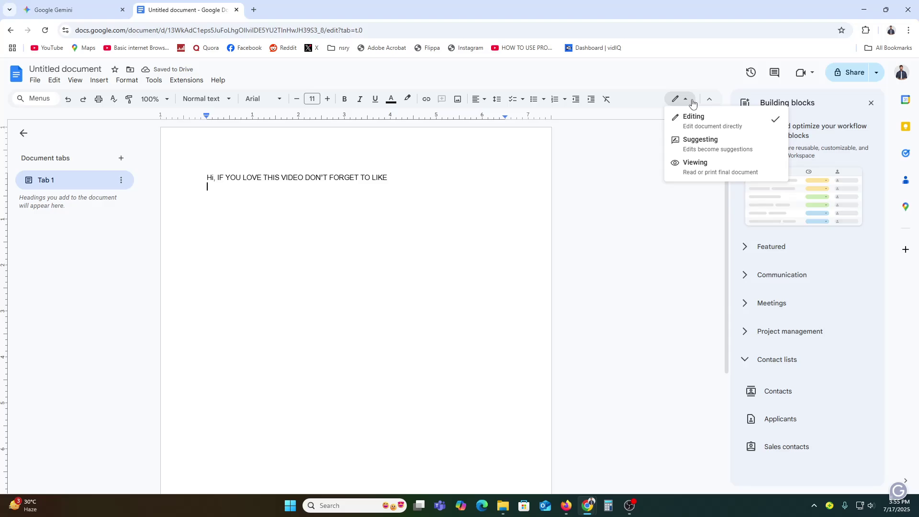
click(692, 101)
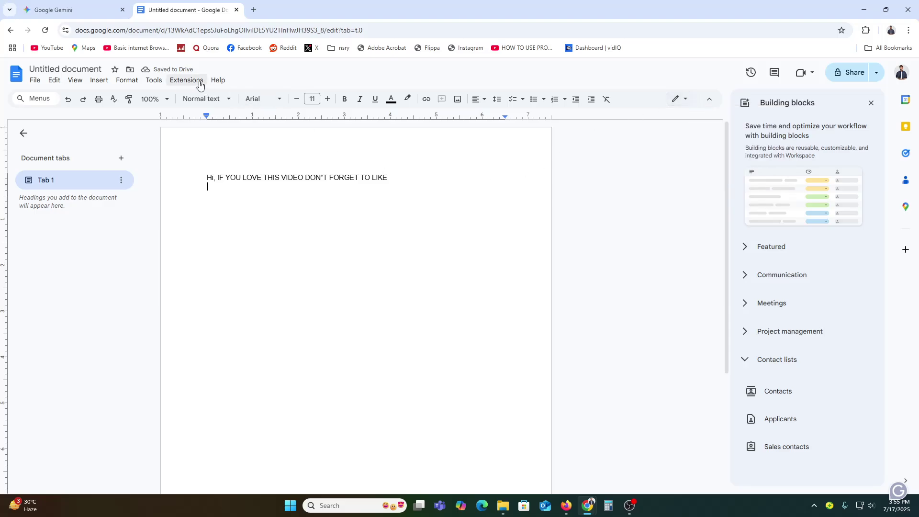
scroll(383, 236, up, 2)
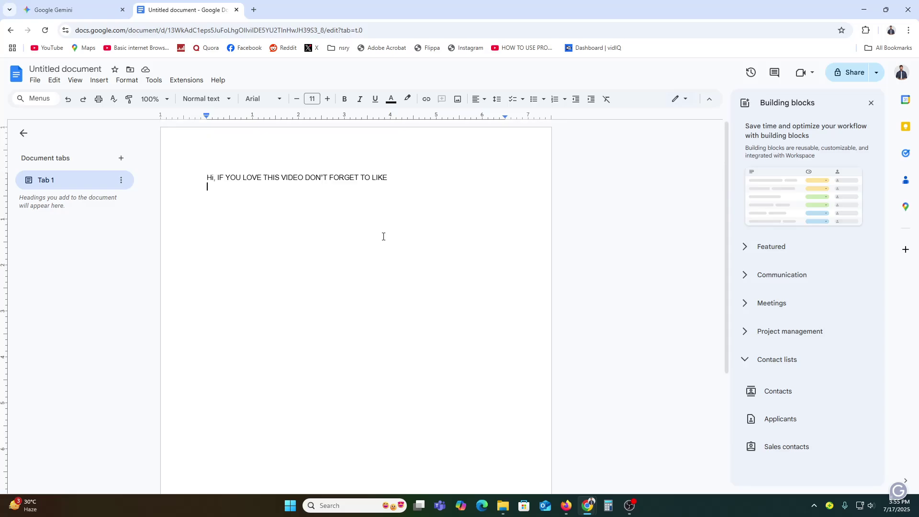
Switch to Gemini and ask "Hey, How I can connect google docs with this gimini AI".
click(72, 10)
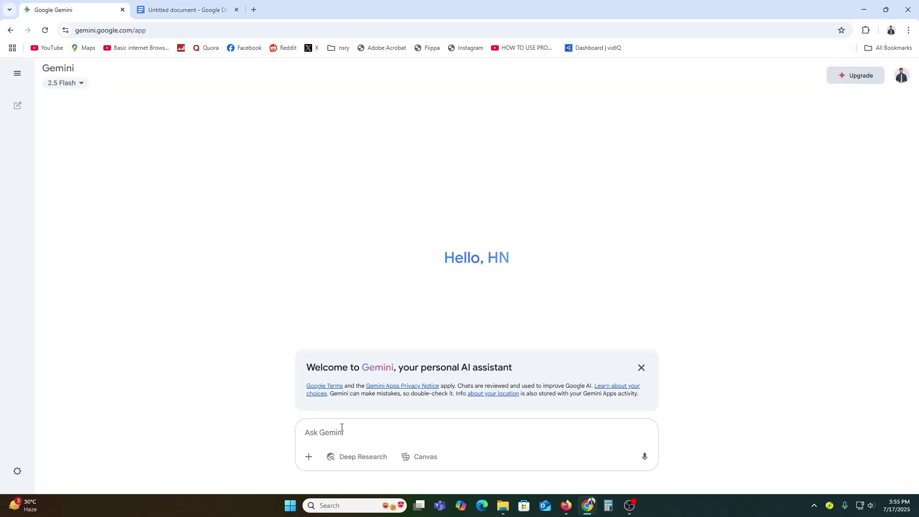
text(Hey,)
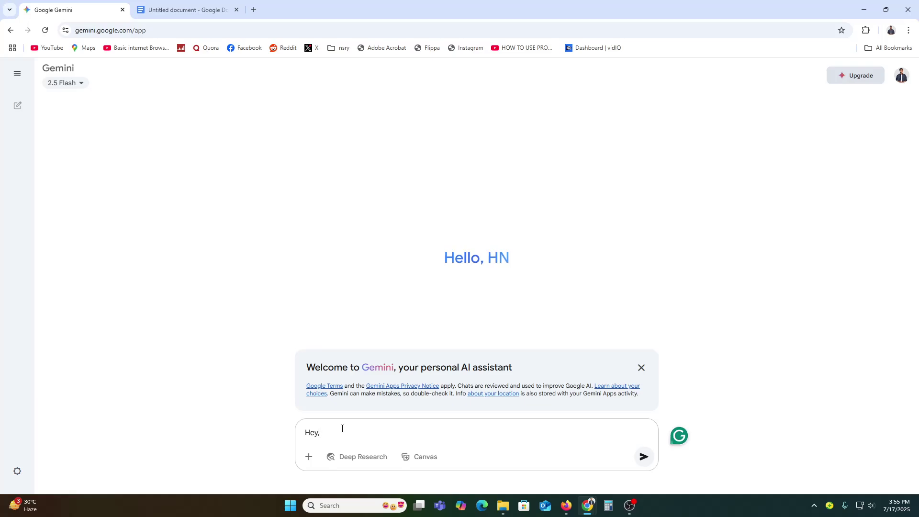
text( How I can connect google docs with this gimini AI)
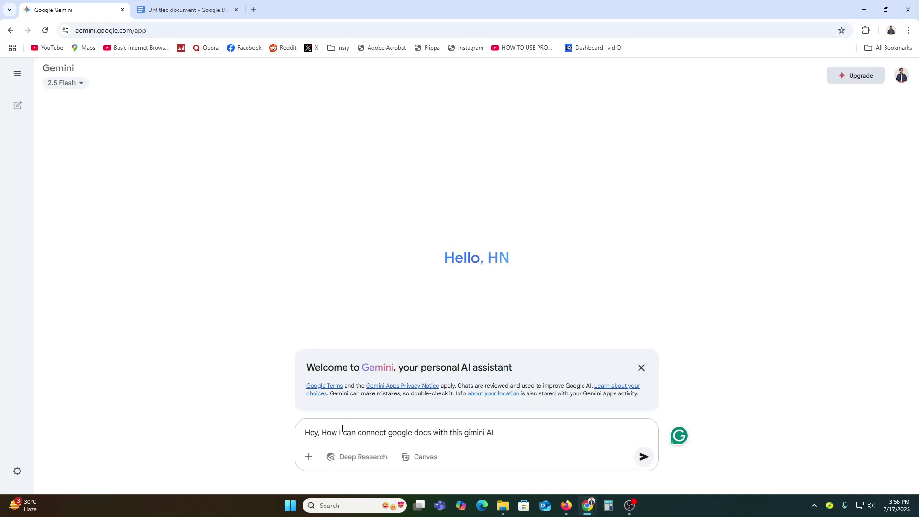
key(Return)
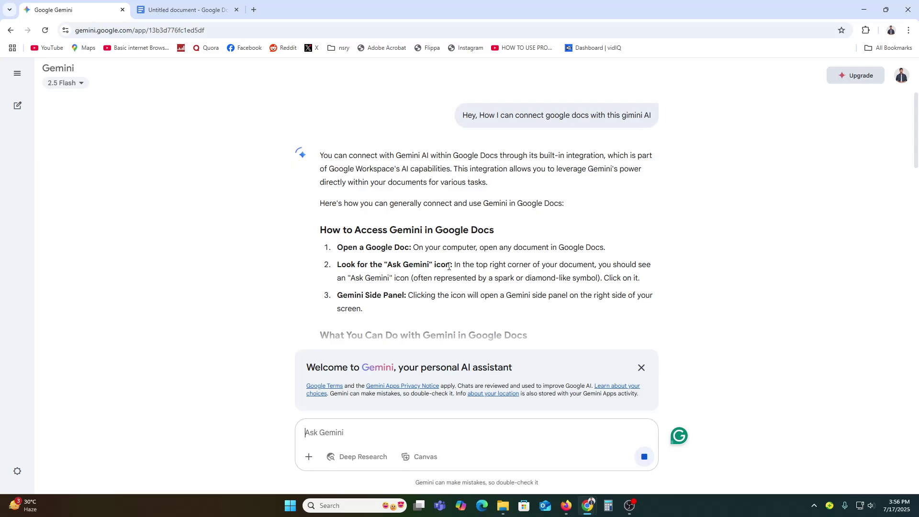
Dismiss the building blocks in the Google Docs document and return to the Gemini conversation.
click(165, 4)
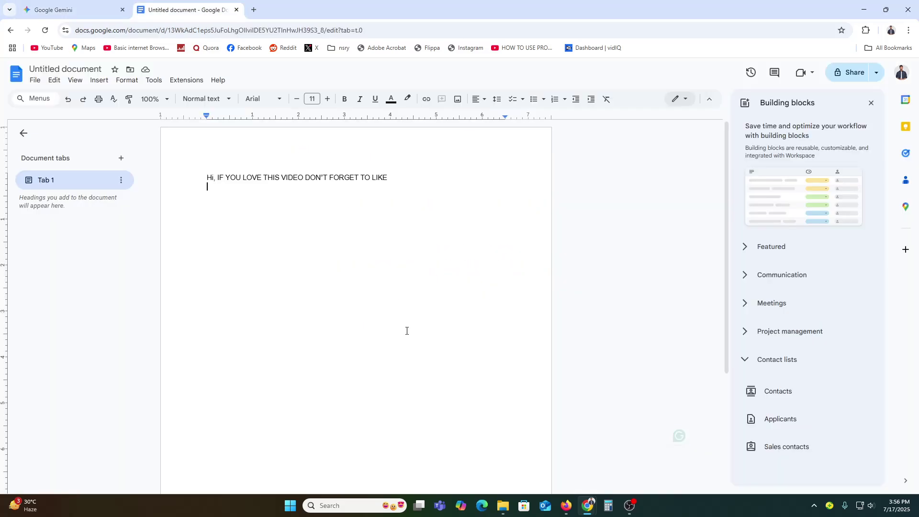
click(871, 103)
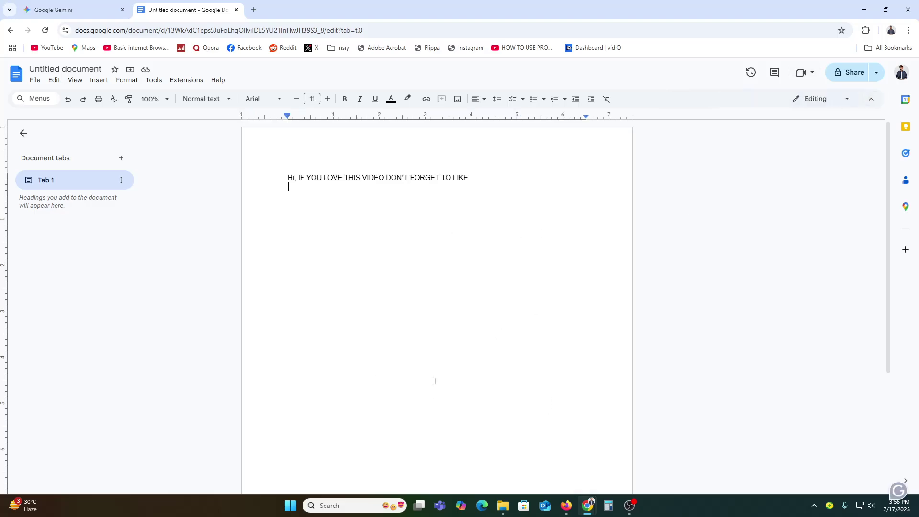
click(19, 5)
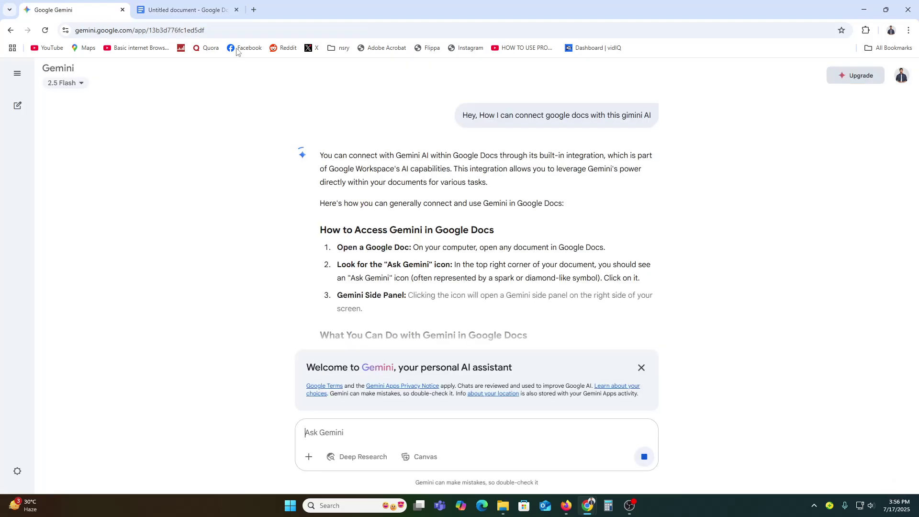
Check which Google account is signed in to Gemini and read the instructions for accessing Gemini in Google Docs.
click(901, 77)
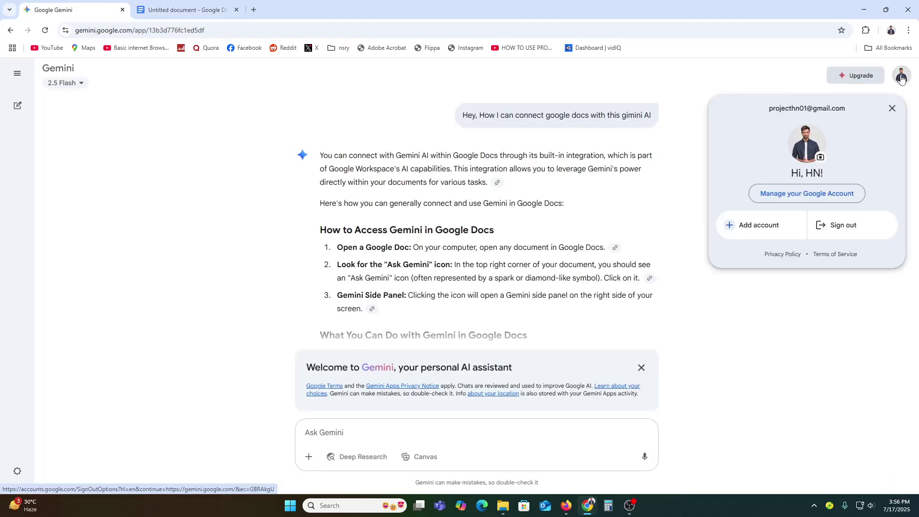
click(902, 77)
scroll(576, 299, down, 2)
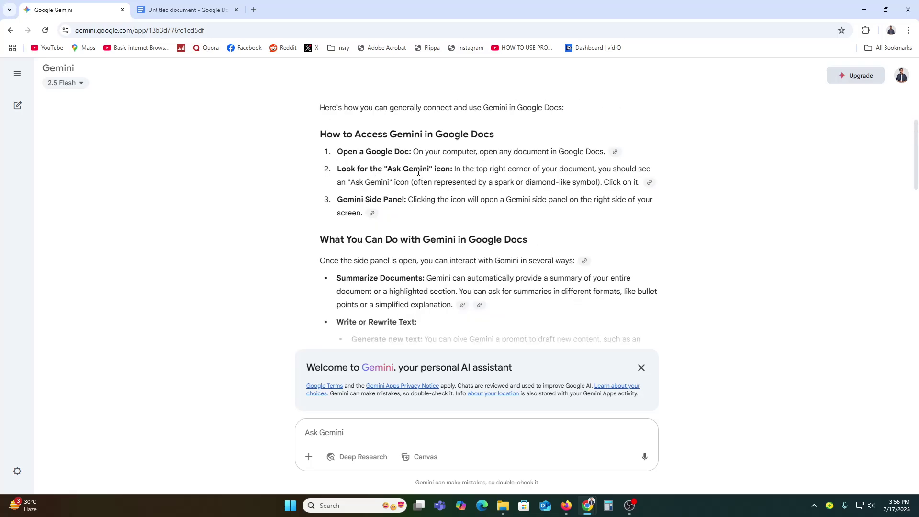
Return to the Google Docs document, search the add-ons marketplace for "Gimini" and close the marketplace.
click(186, 9)
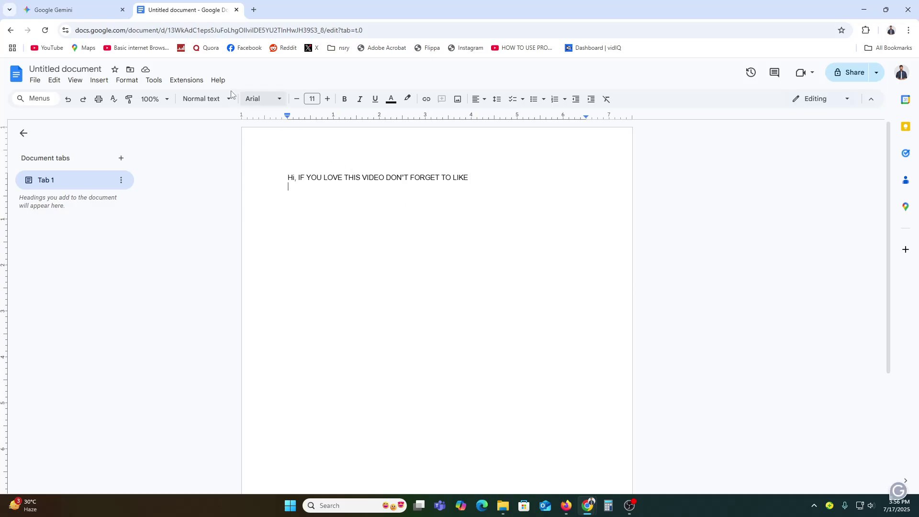
click(181, 81)
mouse_move(268, 96)
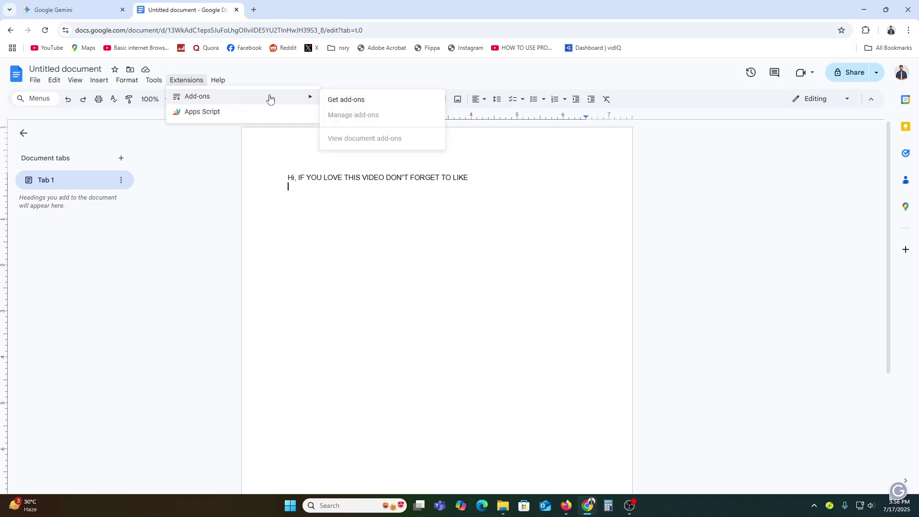
click(394, 110)
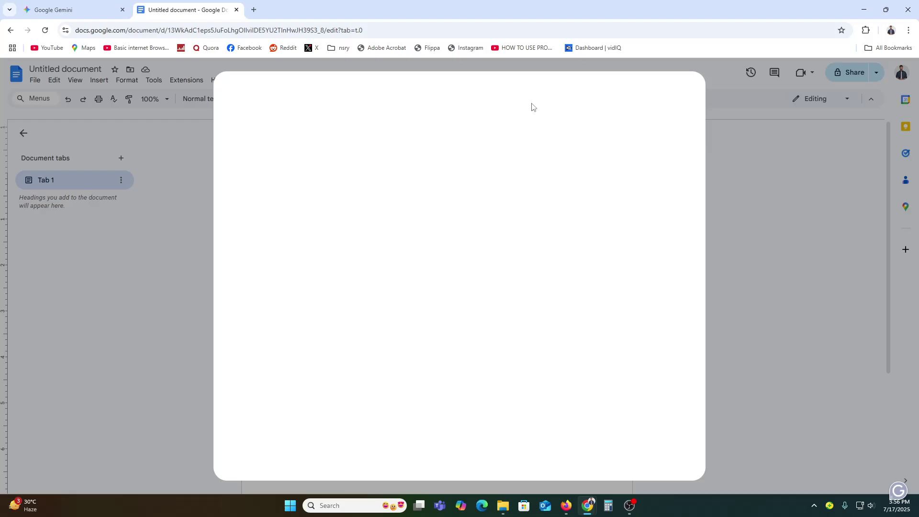
click(477, 102)
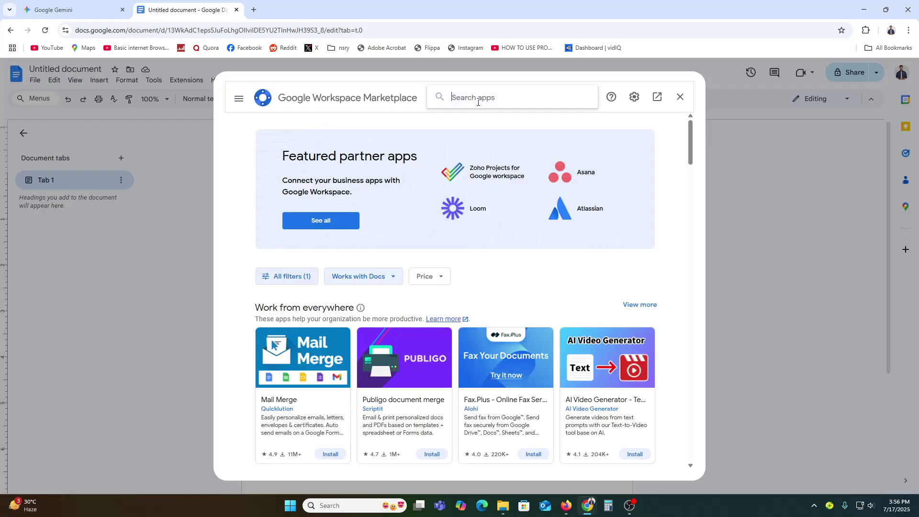
text(Gimi)
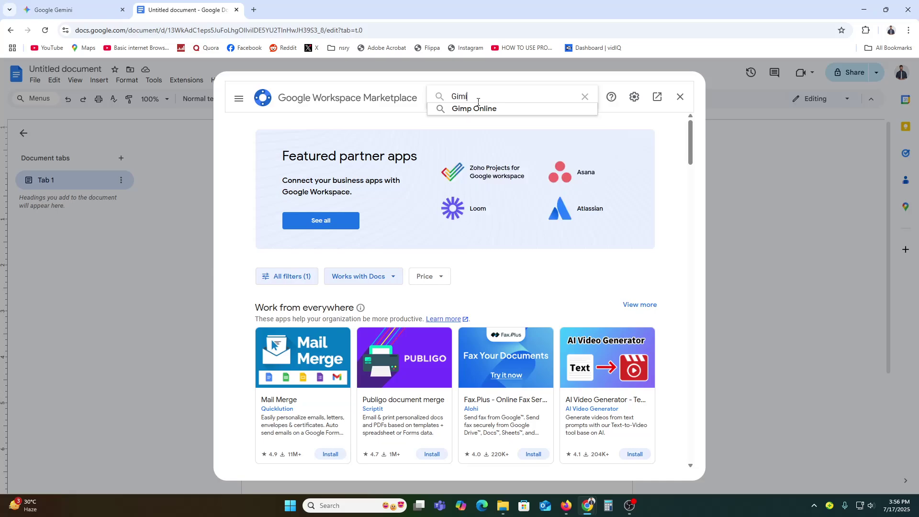
text(ni)
key(Return)
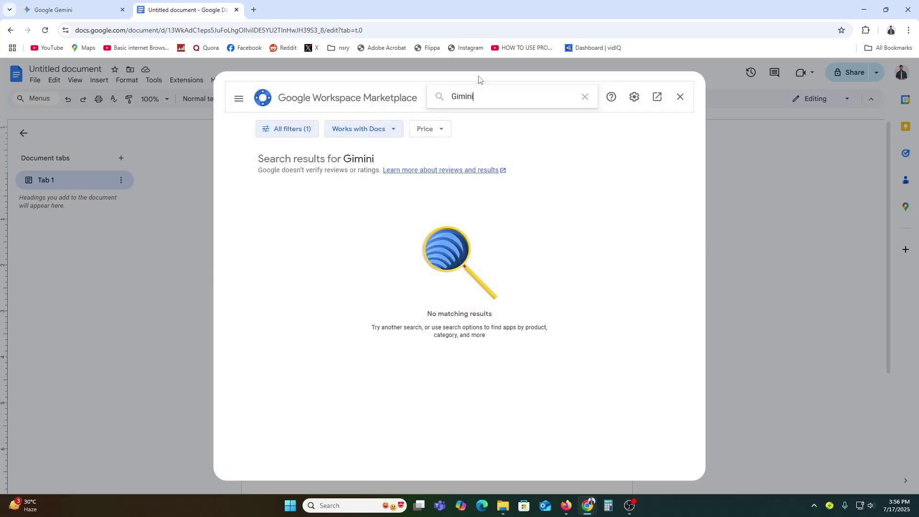
click(680, 97)
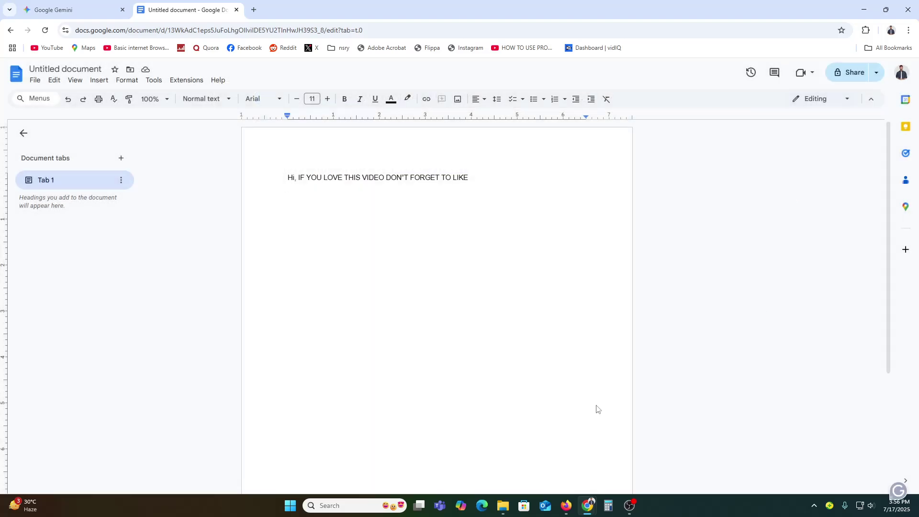
scroll(451, 411, down, 4)
scroll(304, 288, up, 5)
Open Gmail in a new browser tab and start a new email message.
click(254, 10)
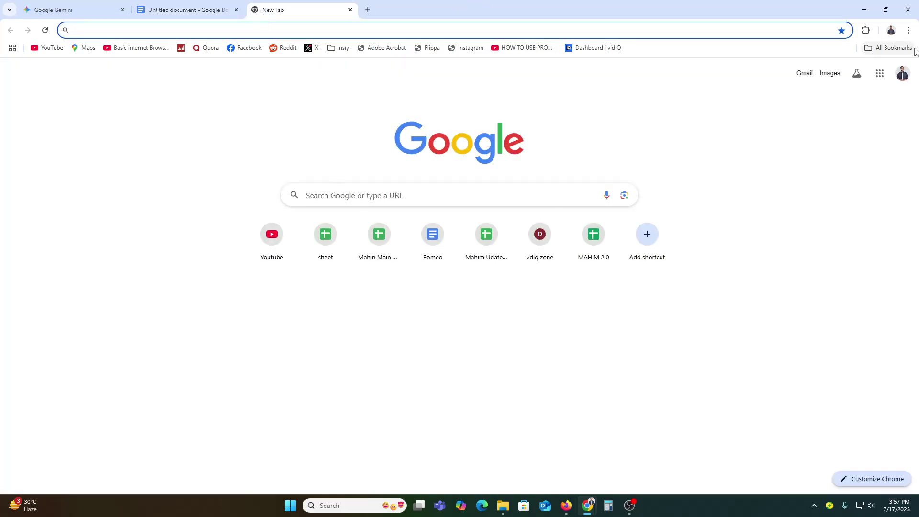
click(802, 76)
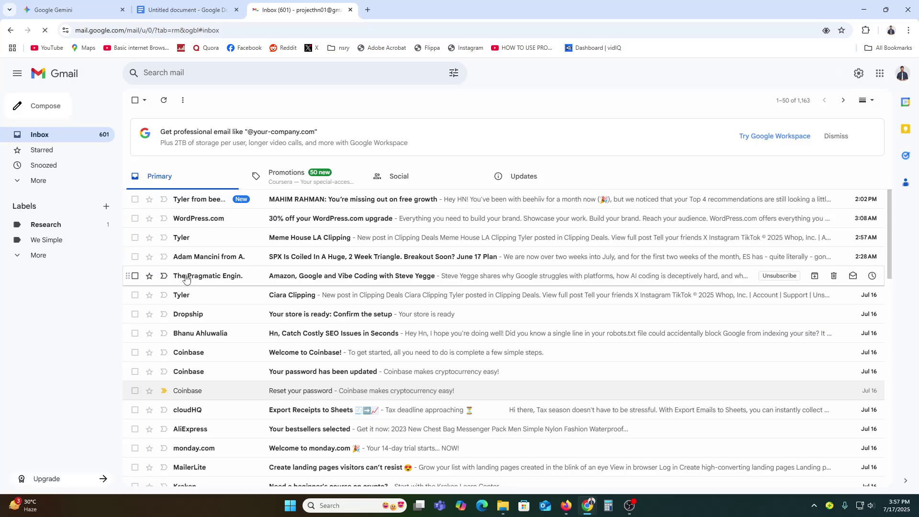
click(46, 107)
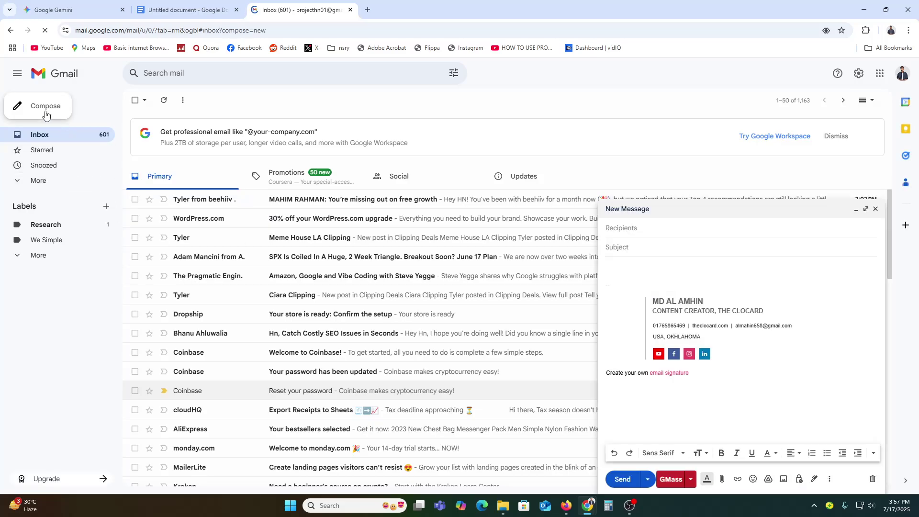
Examine the new message's additional options, including those for setting up a time to meet.
click(831, 478)
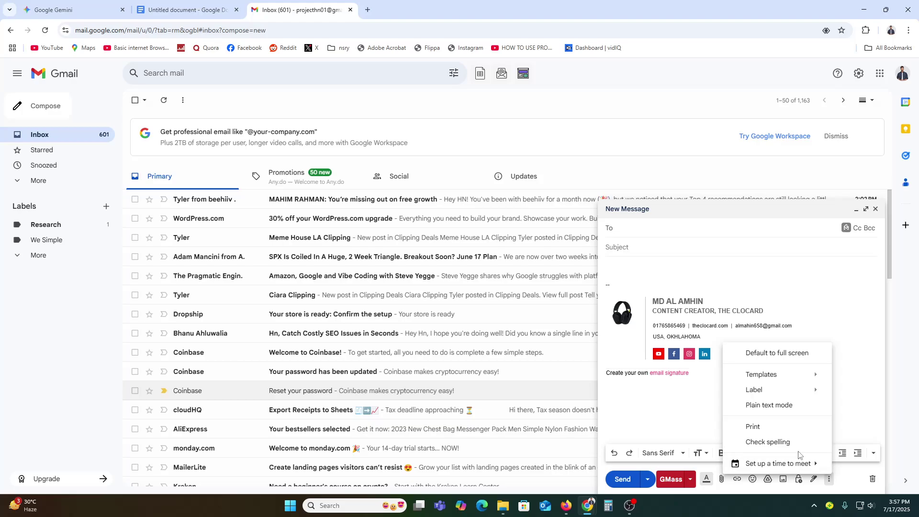
mouse_move(793, 462)
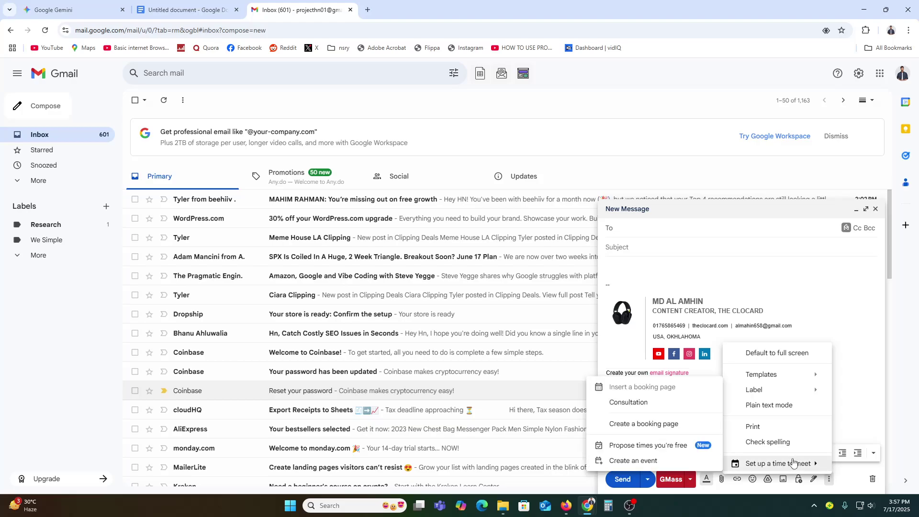